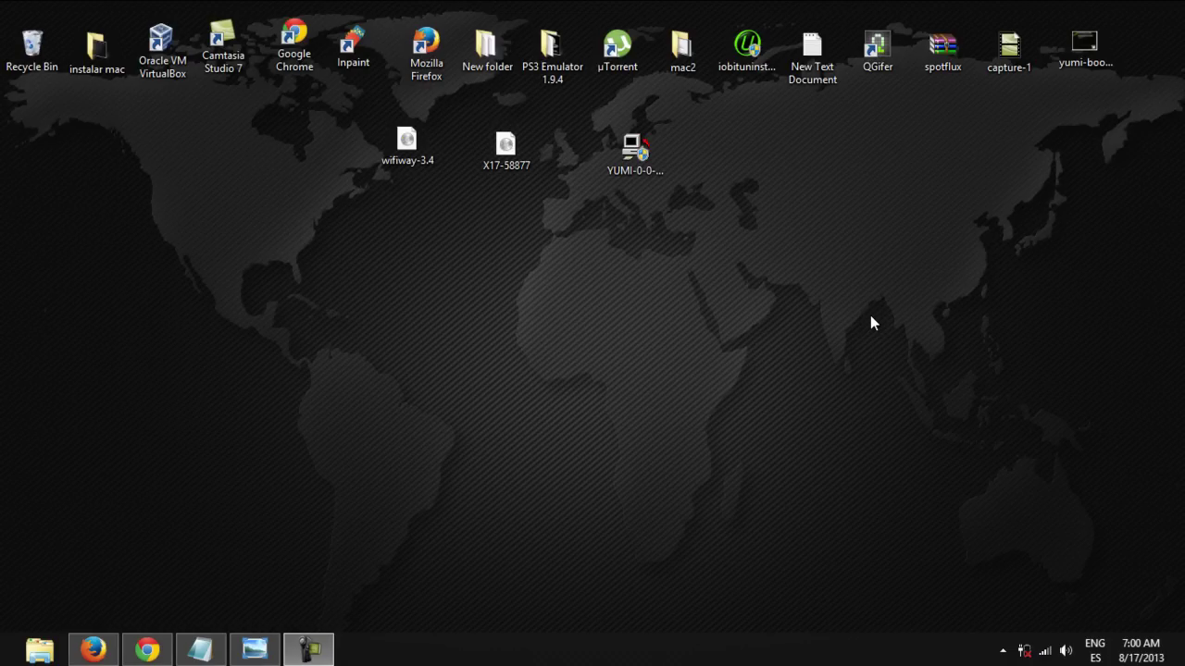
- Review the YUMI 0.1.0.5 download section on the pendrivelinux.com page in Chrome, and return to the desktop
left_click(147, 651)
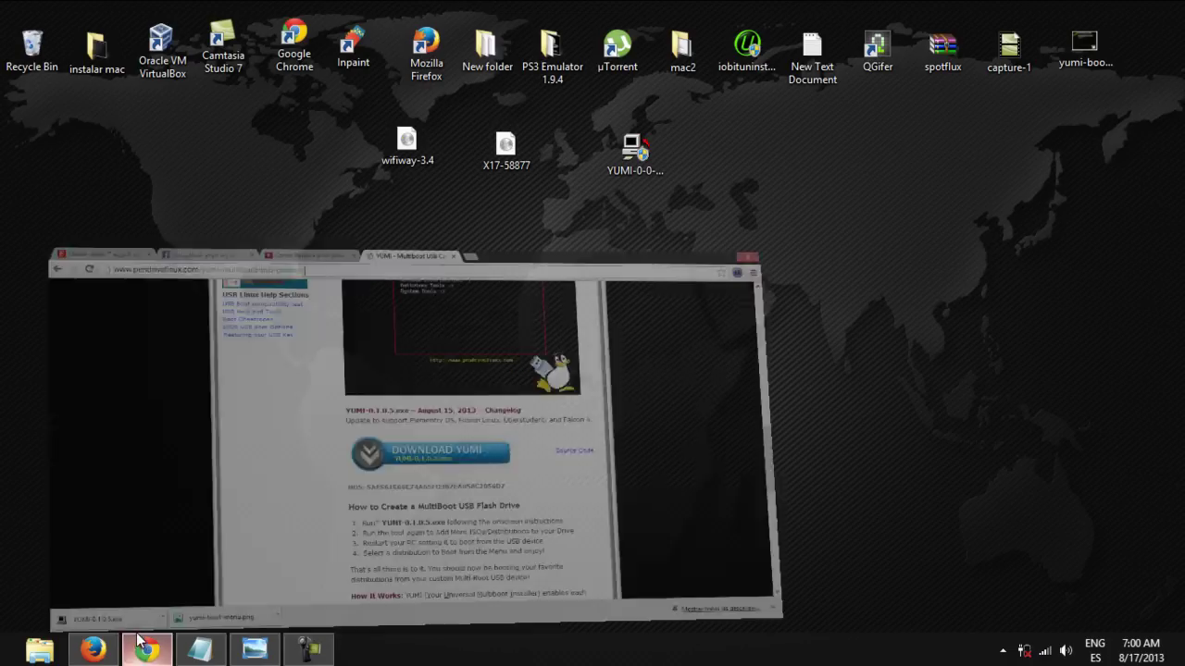
scroll(564, 322, "up", 4)
scroll(583, 348, "down", 4)
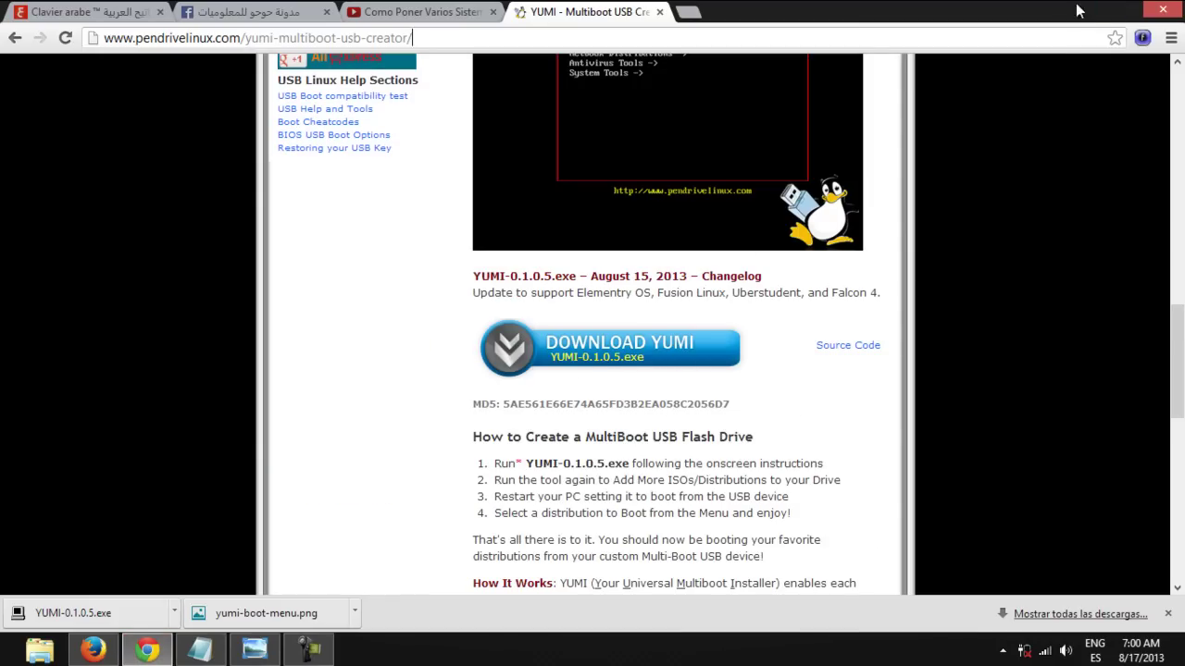
left_click(1110, 13)
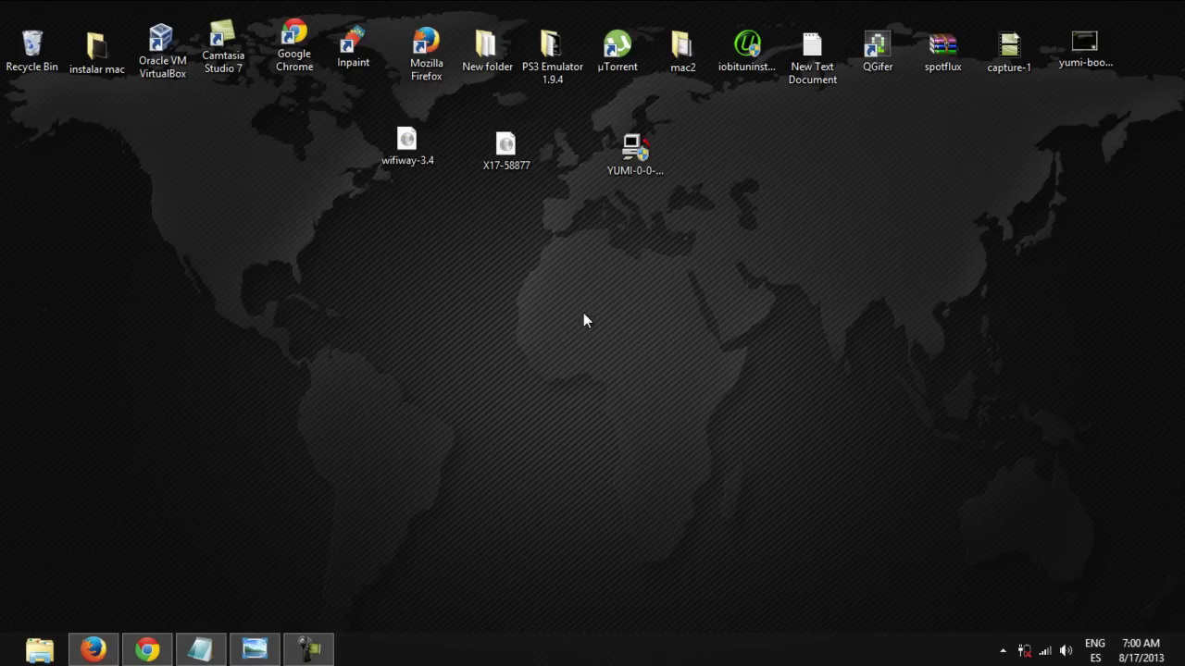
- Launch the YUMI installer from the desktop and accept its license agreement
double_click(638, 165)
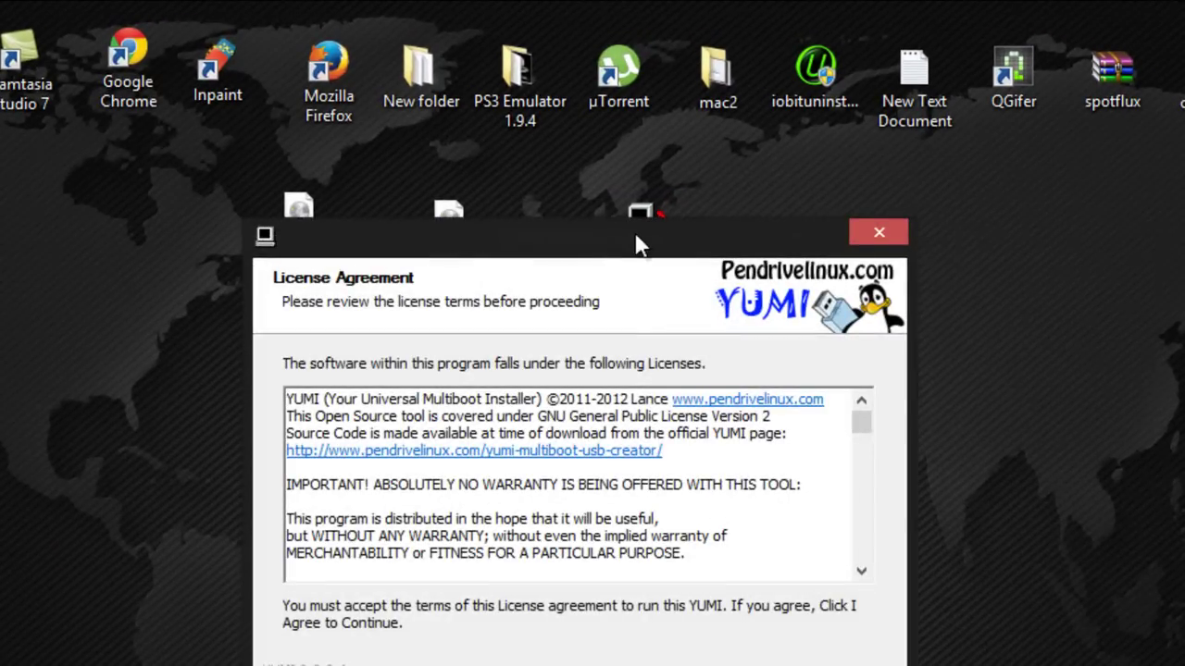
left_click_drag(637, 242, 929, 185)
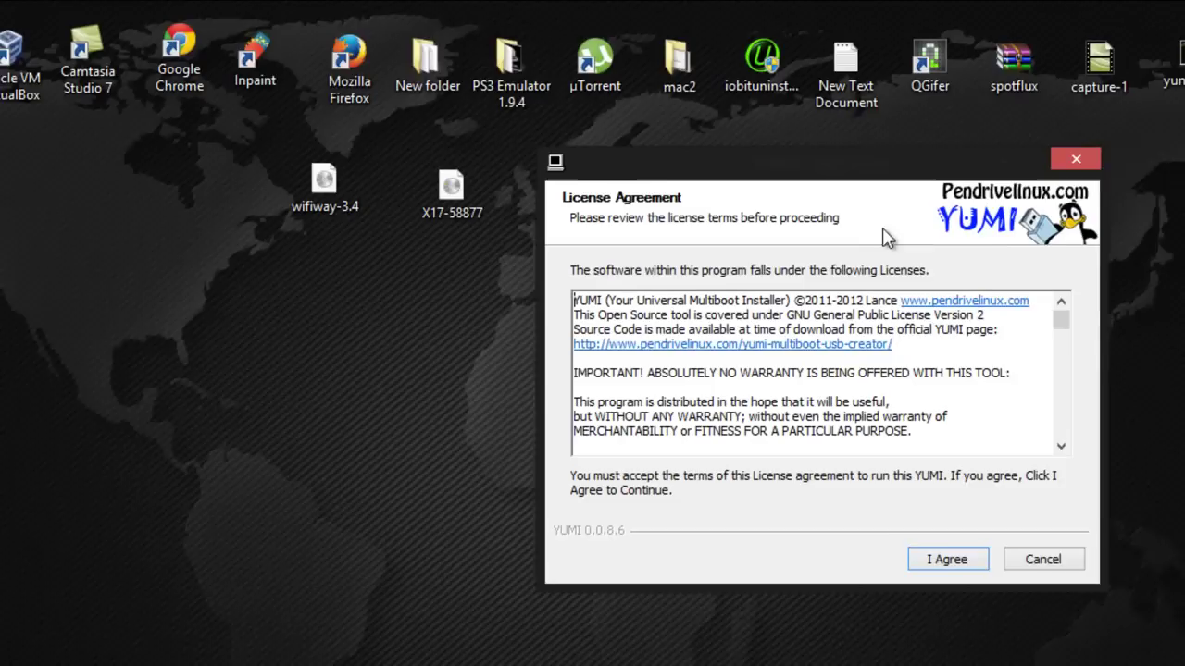
left_click(935, 544)
mouse_move(821, 167)
left_mouse_down()
mouse_move(842, 155)
mouse_move(832, 150)
left_mouse_up()
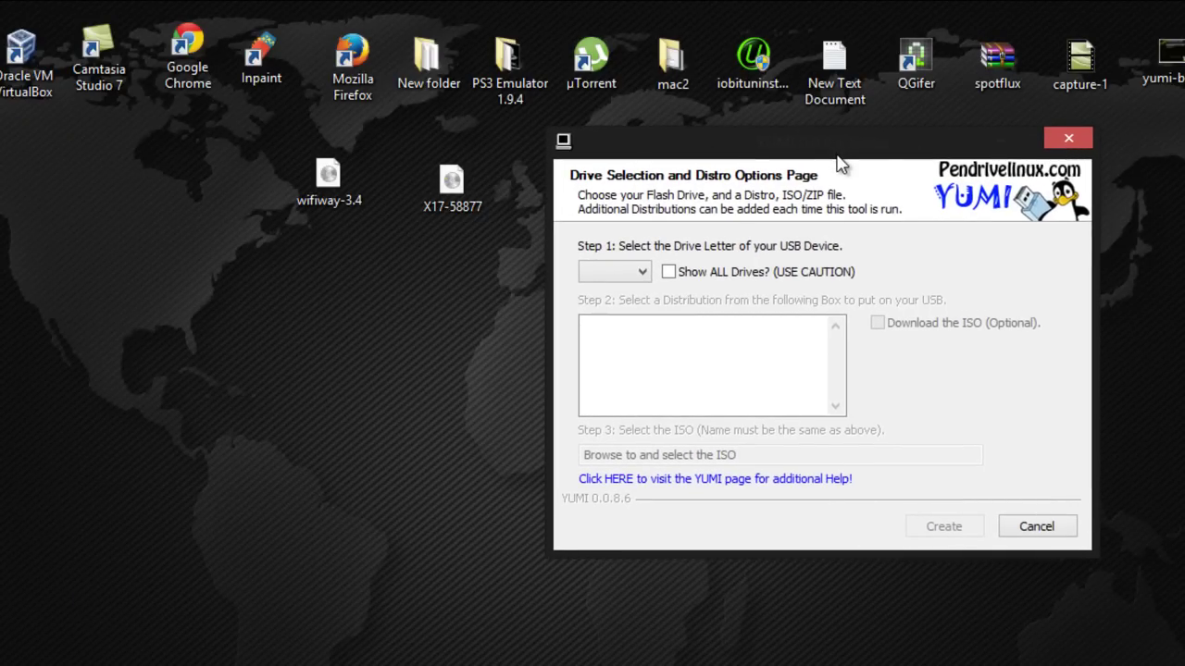
- Show all drives and choose F:\ as the USB device
left_click(669, 272)
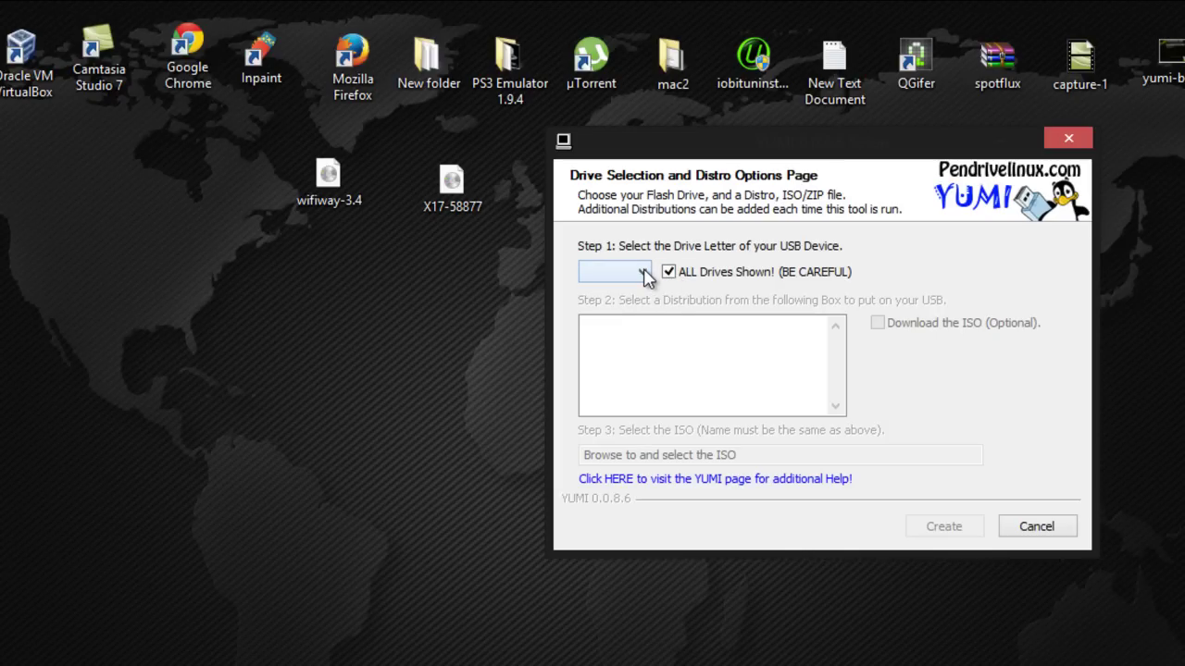
left_click(643, 272)
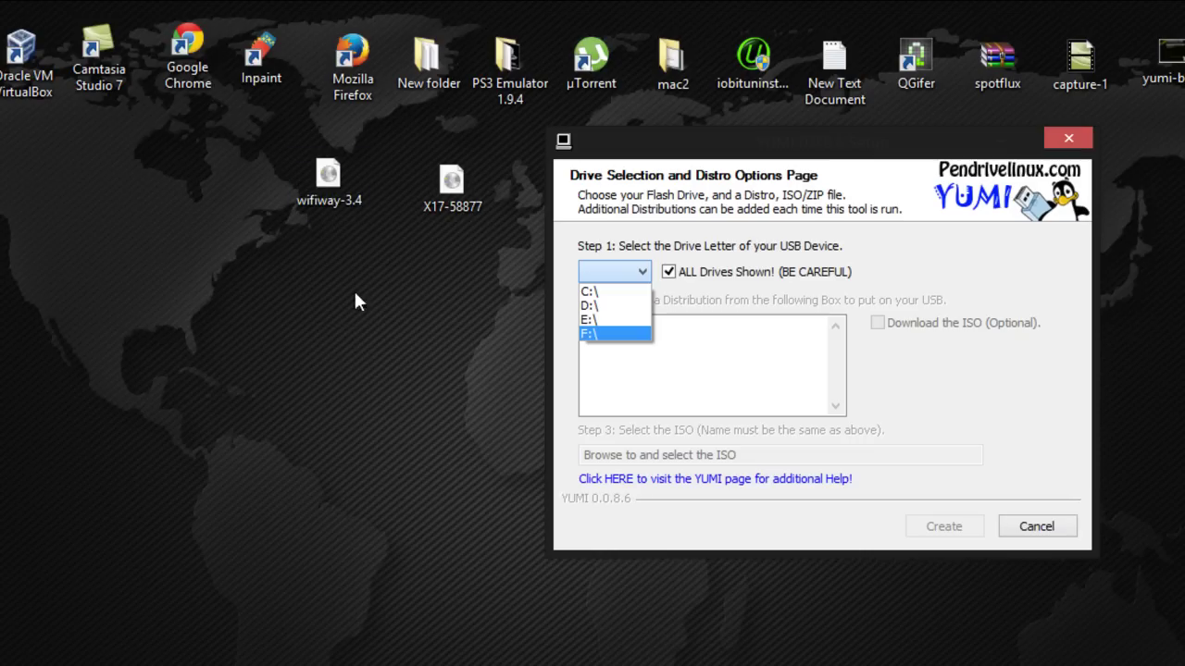
left_click(589, 333)
left_click(634, 277)
left_click(594, 315)
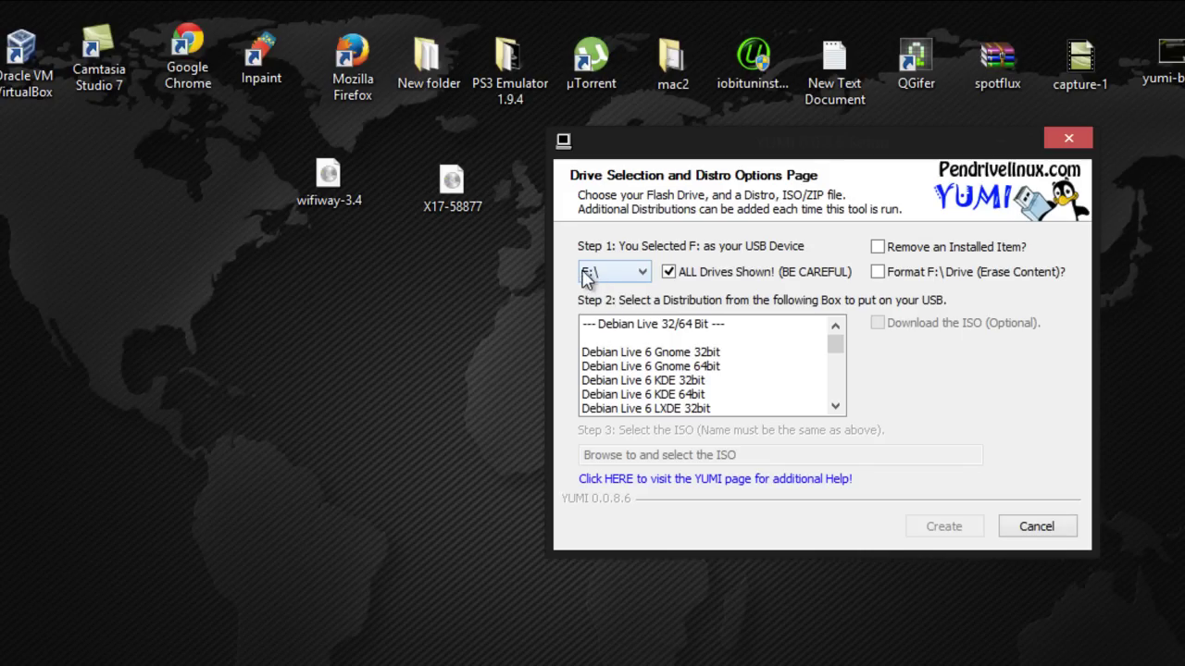
- Select Windows Vista/7/8 Installer as the distribution to put on the USB drive
left_click(777, 367)
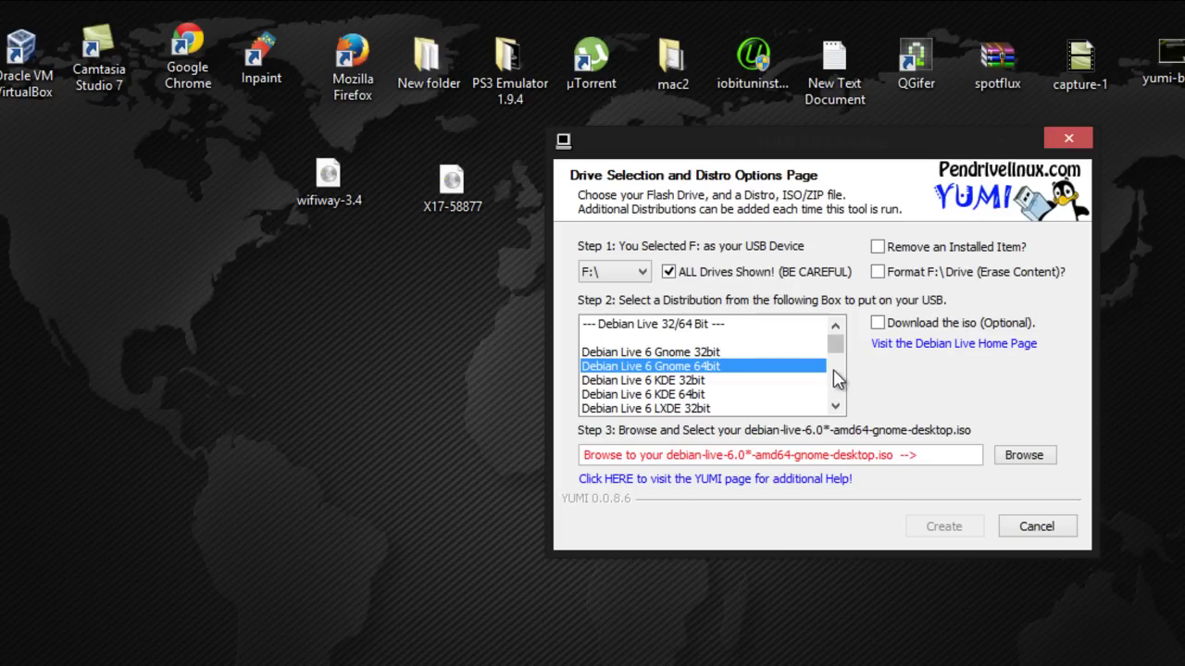
left_click(438, 188)
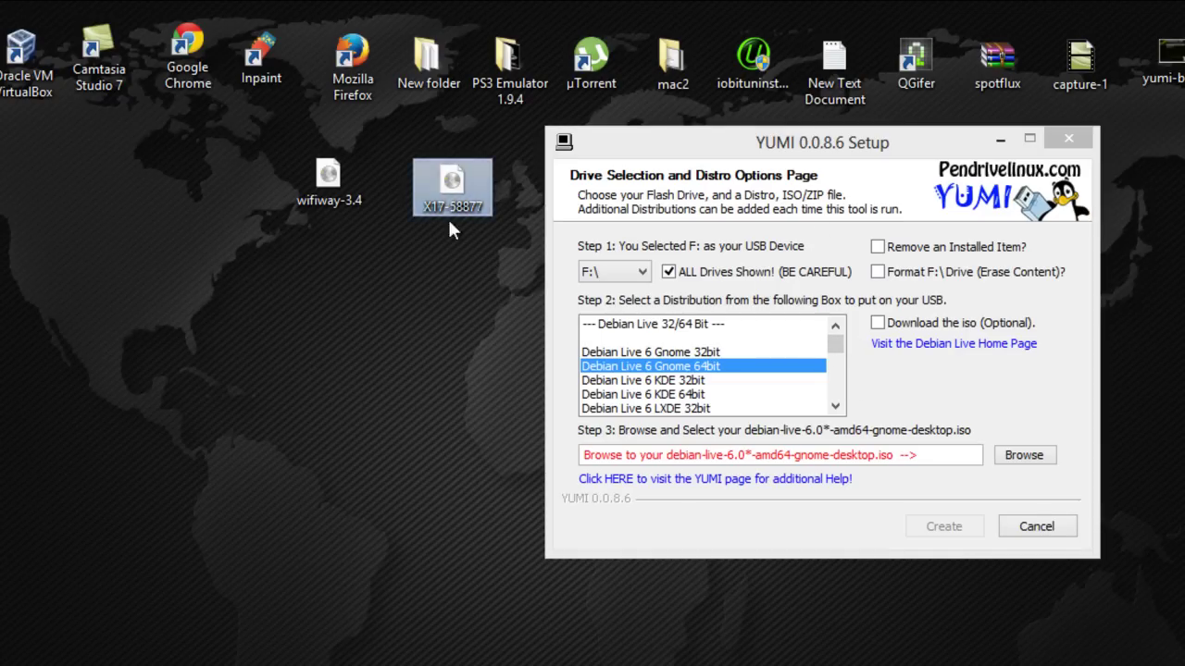
left_click_drag(839, 354, 839, 409)
left_click(704, 325)
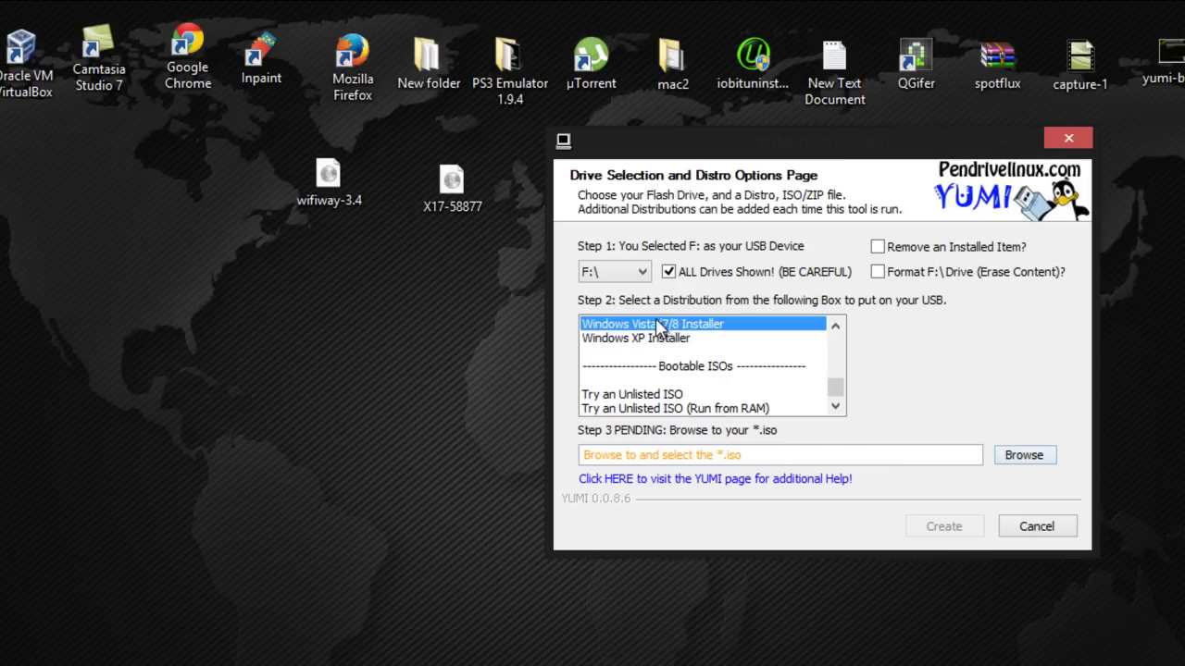
- Load the X17-58877 ISO from the Downloads folder as the Windows installer image
left_click(1027, 459)
left_click(804, 383)
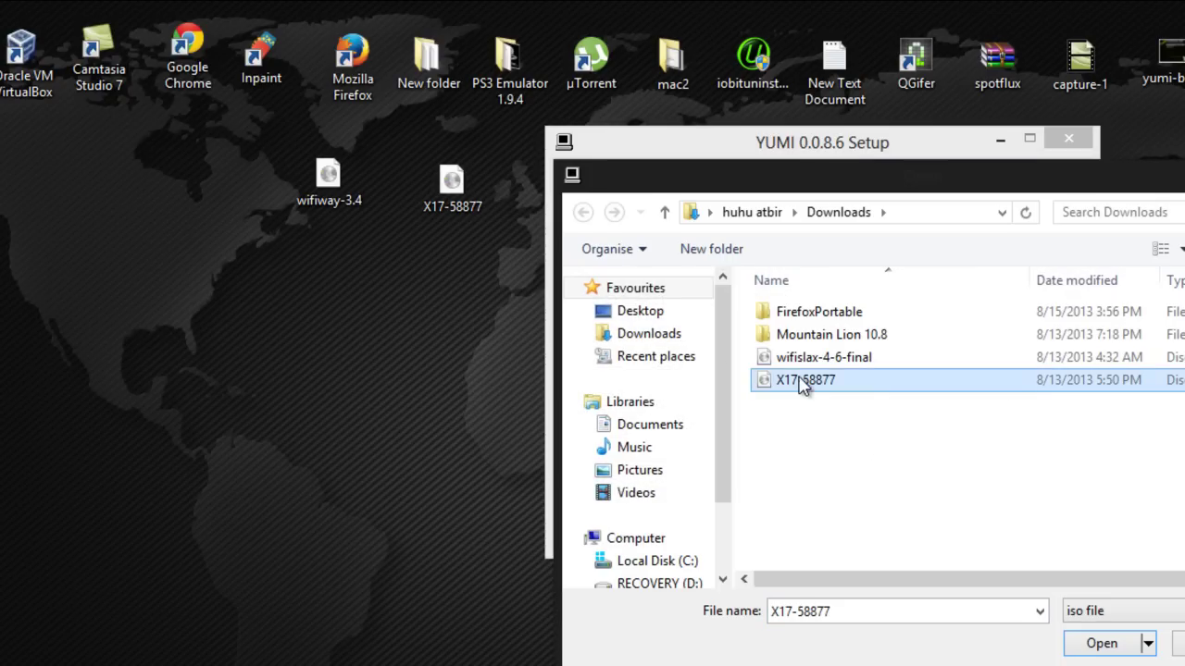
left_click(822, 383)
key("Escape")
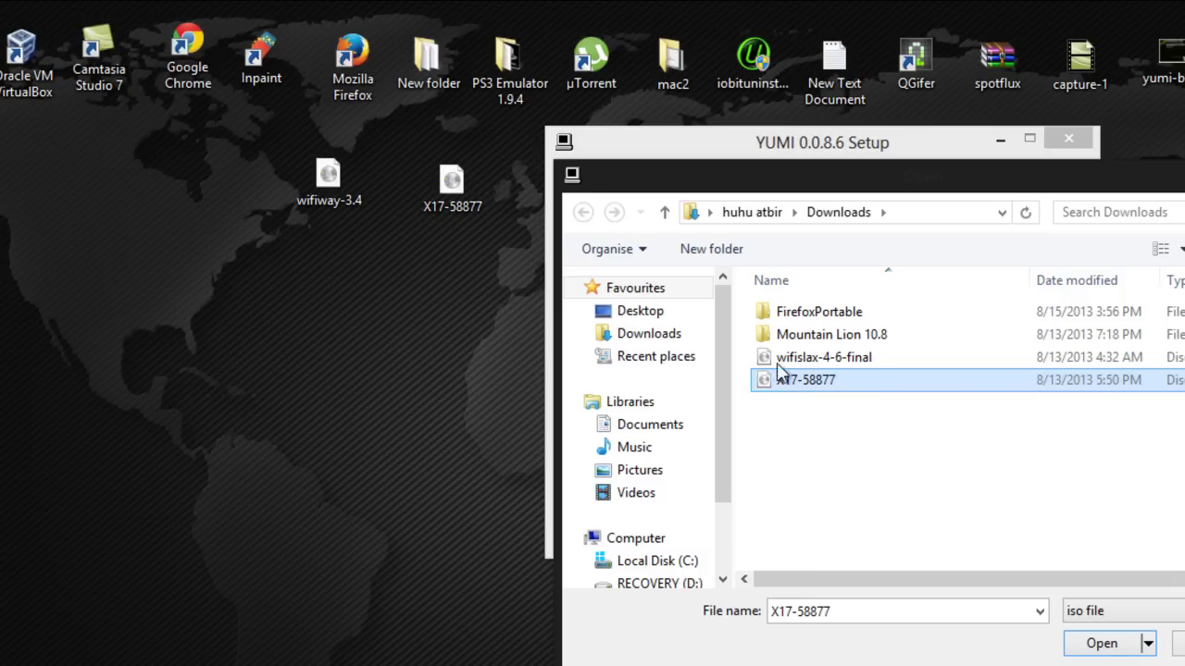
left_click(1104, 649)
left_click_drag(807, 456, 559, 455)
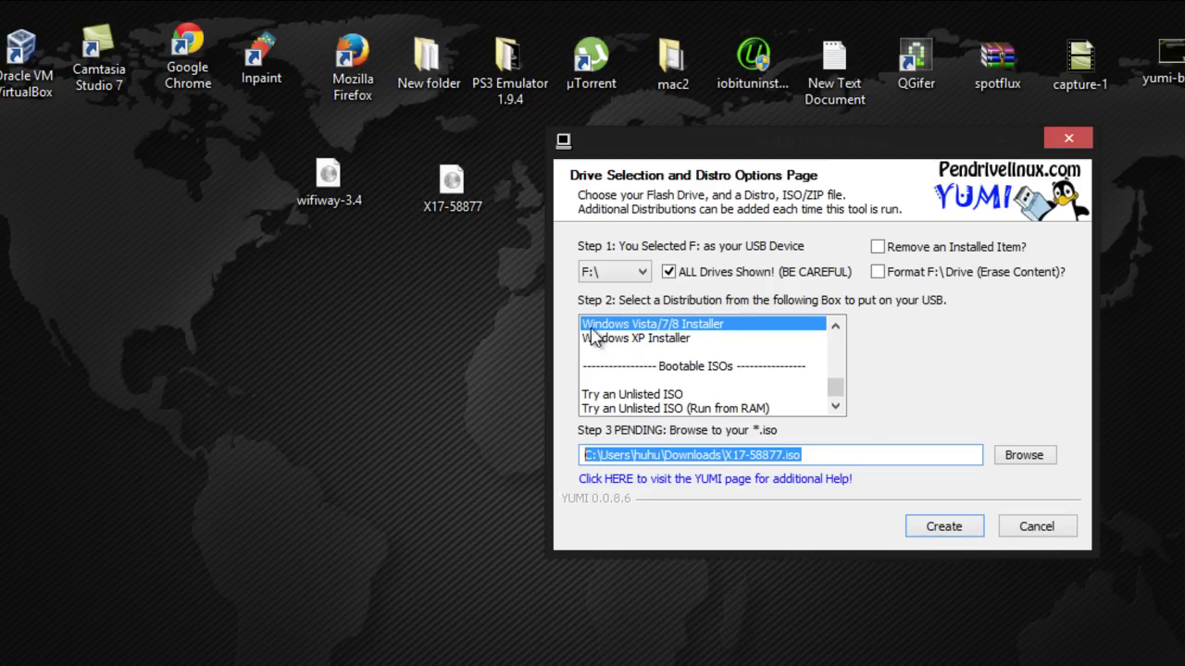
- Start creating the Windows Vista/7/8 Installer on drive F: and confirm the listed actions
left_click(943, 527)
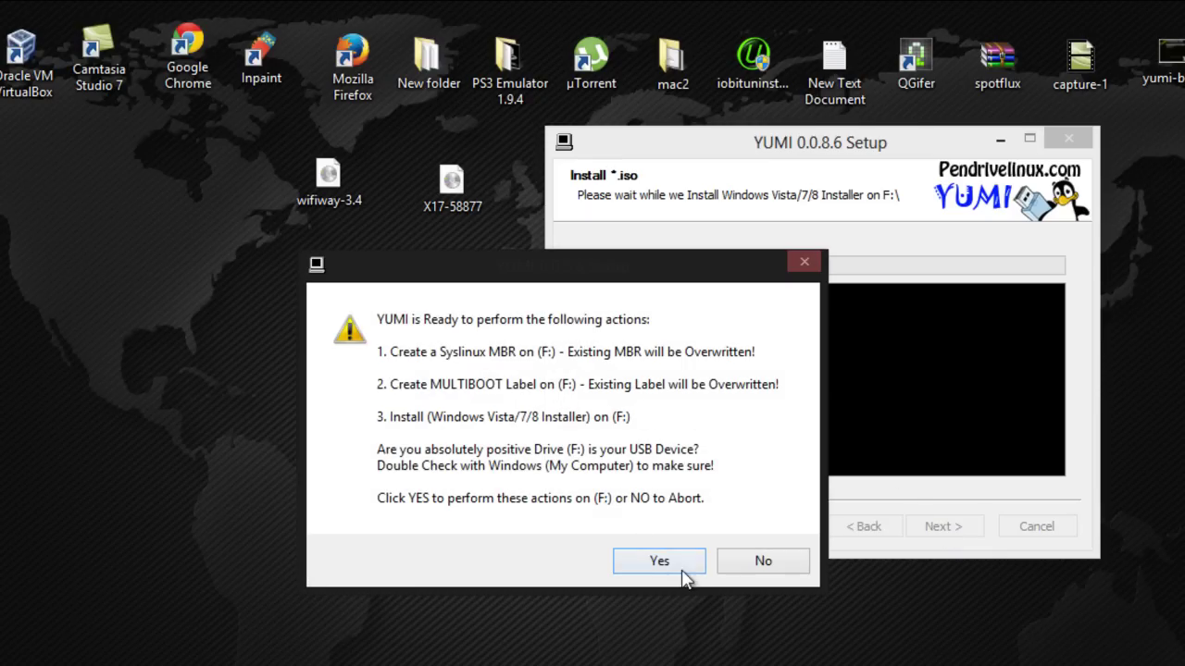
left_click_drag(560, 288, 806, 198)
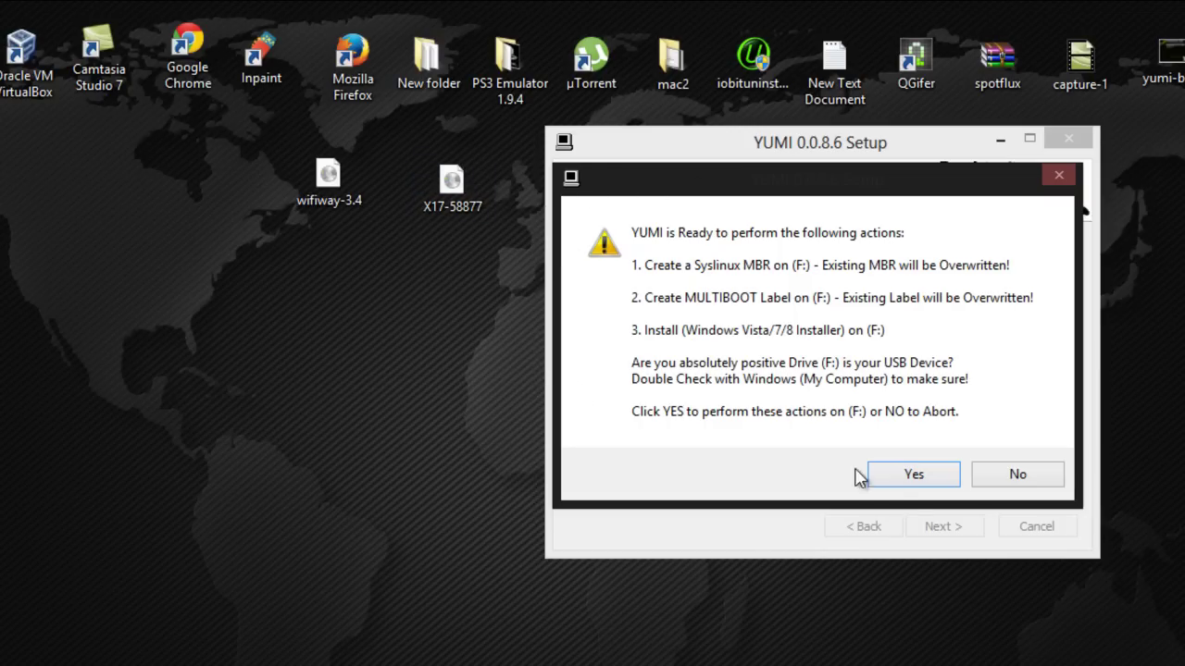
left_click(898, 476)
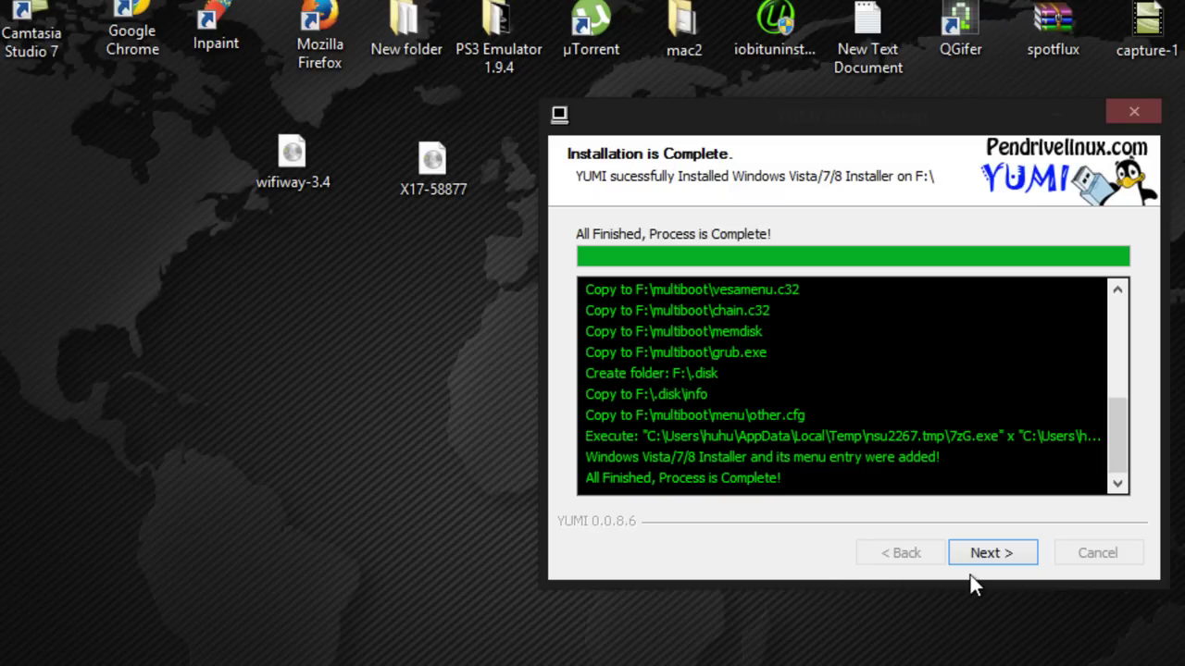
- Finish the completed Windows installation and opt to add more ISOs/distros on F:\
left_click(993, 556)
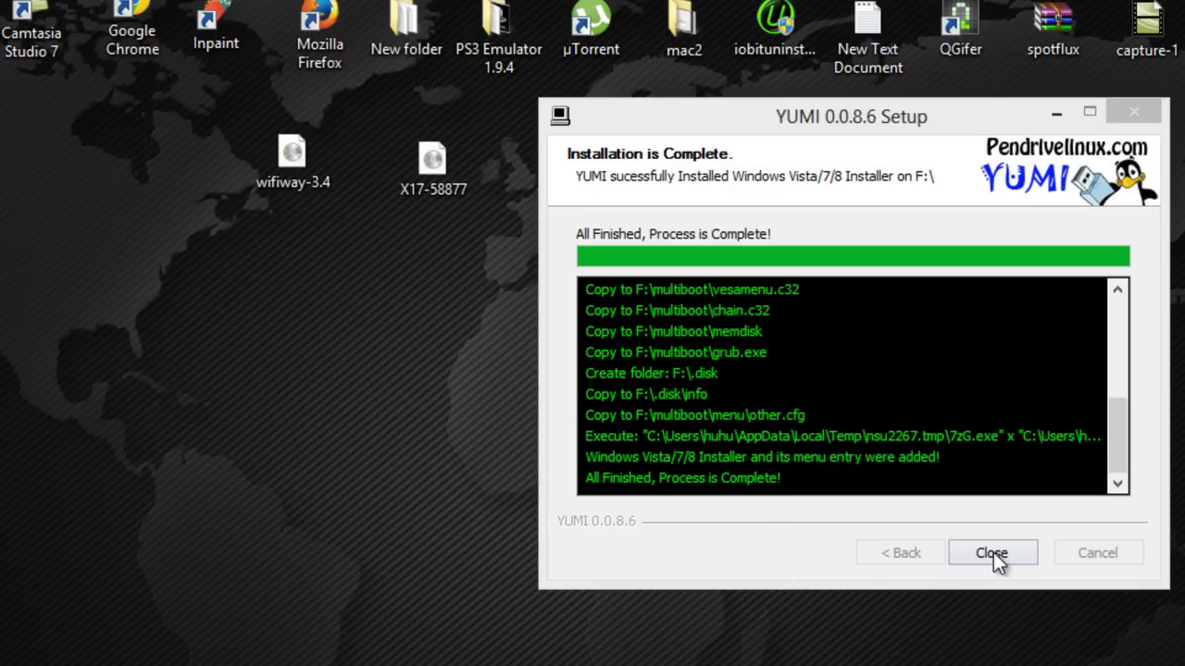
left_click(992, 554)
left_click_drag(582, 347, 806, 199)
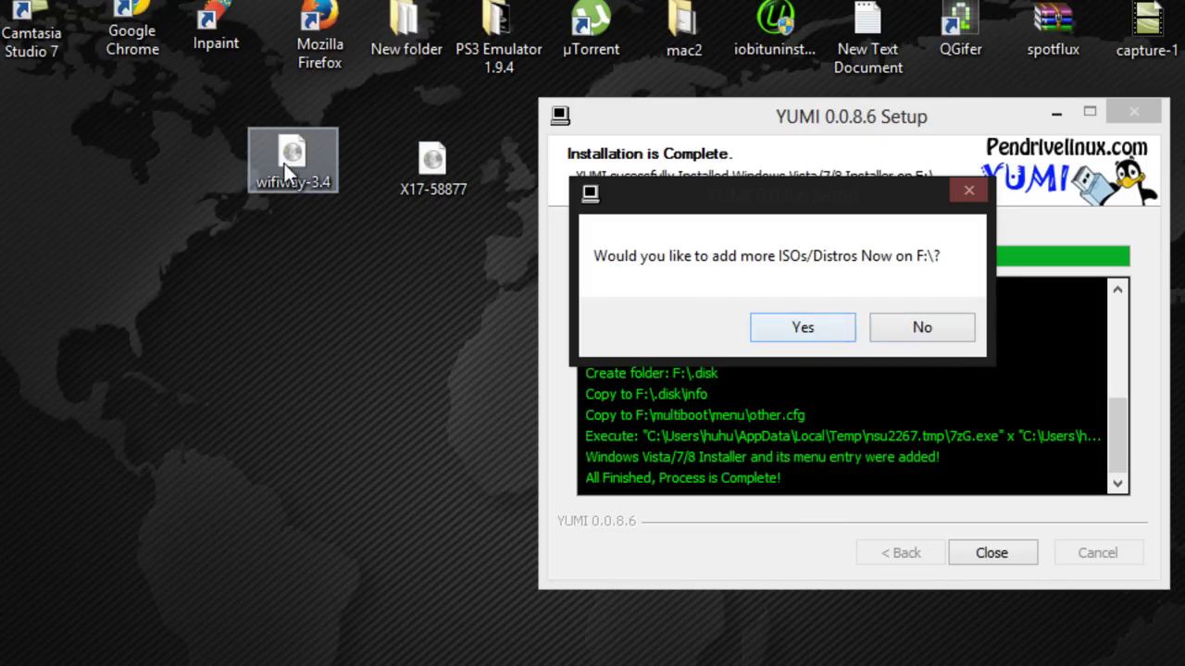
left_click(789, 327)
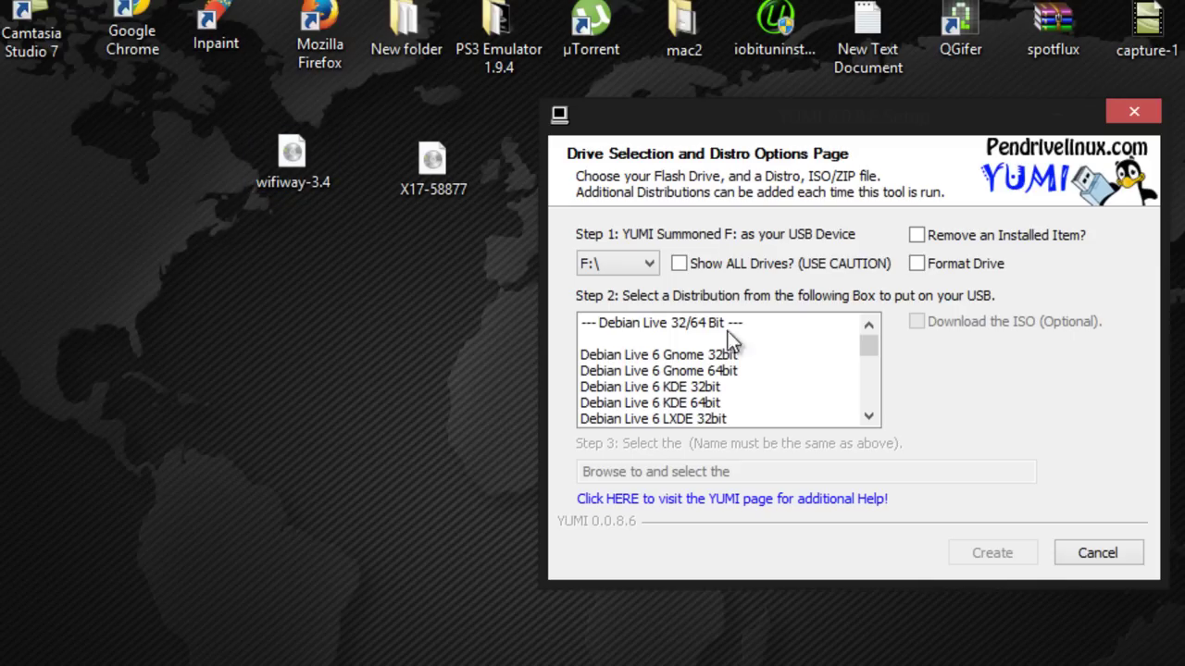
- Select WifiWay 3.4 as the next distribution to put on the USB drive
left_click(812, 371)
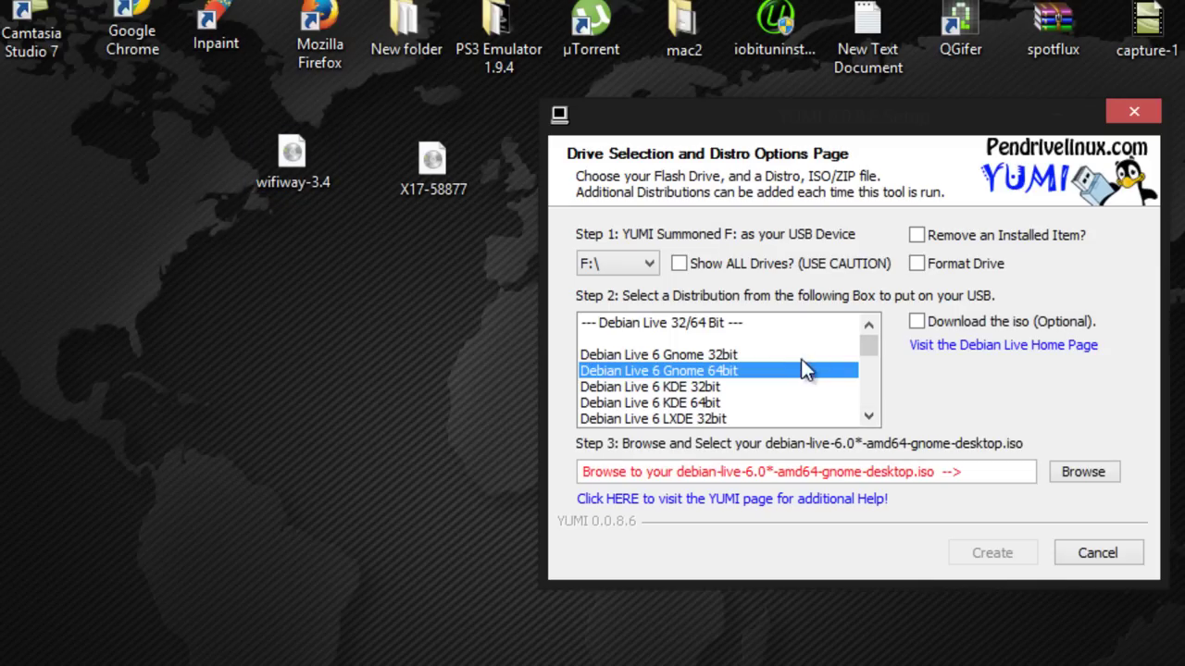
scroll(796, 356, "down", 4)
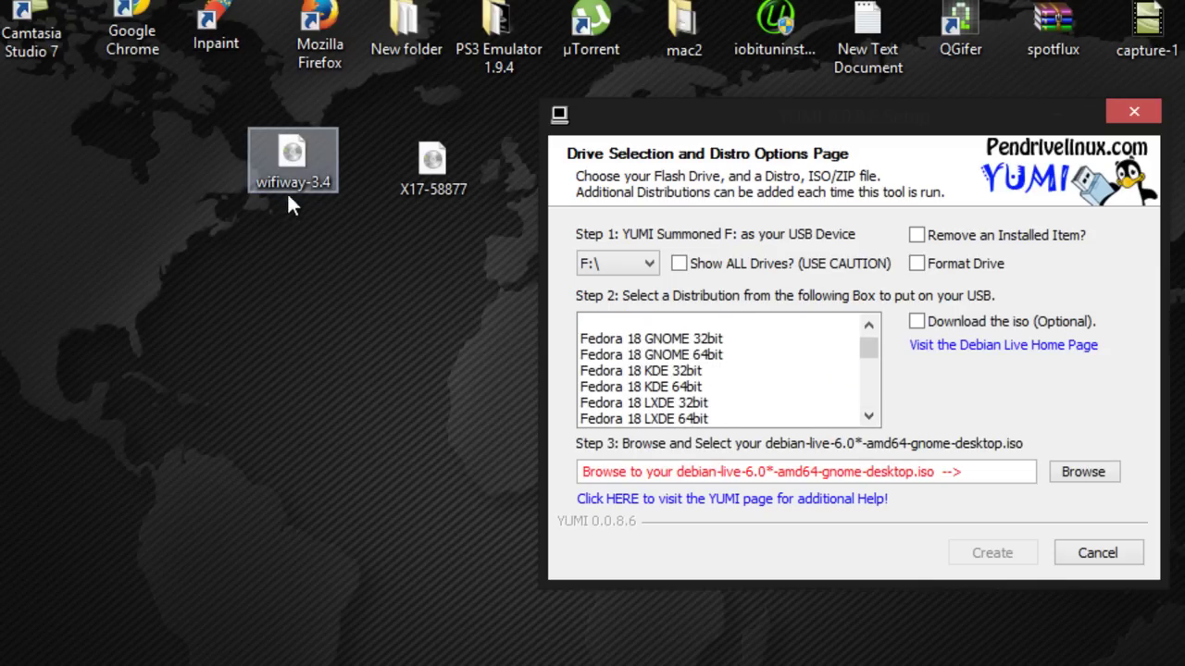
scroll(782, 356, "down", 8)
scroll(776, 352, "down", 10)
scroll(770, 350, "down", 10)
scroll(769, 349, "down", 10)
scroll(775, 355, "down", 10)
scroll(775, 356, "down", 10)
scroll(769, 352, "down", 1)
scroll(769, 352, "up", 1)
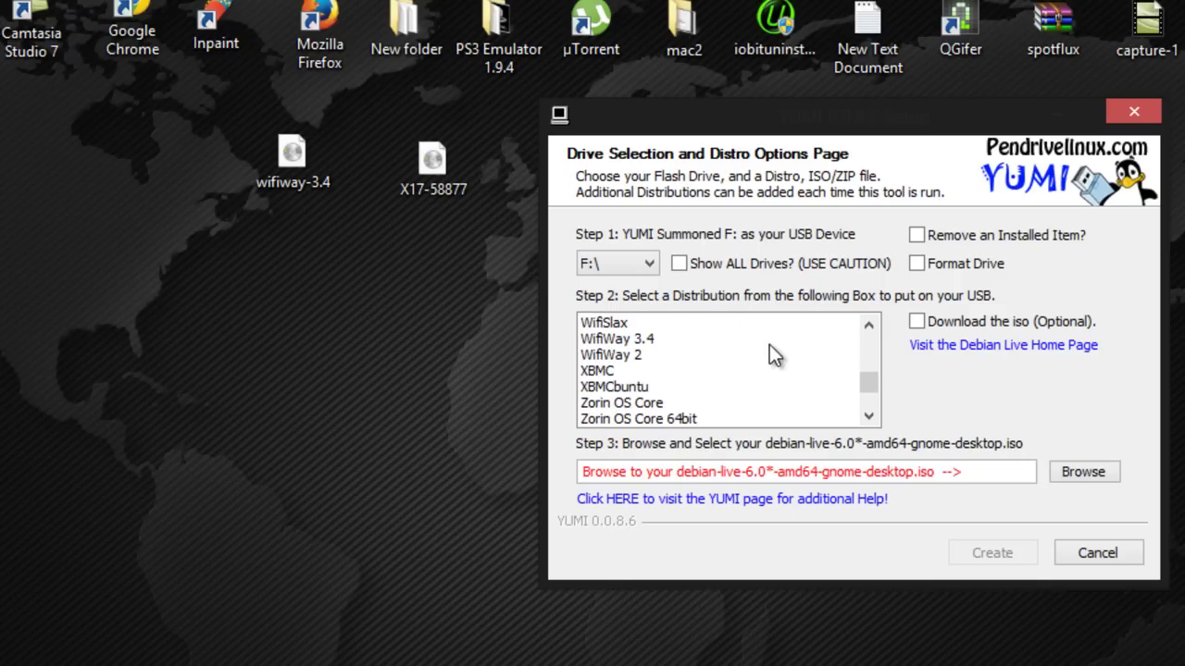
left_click(617, 340)
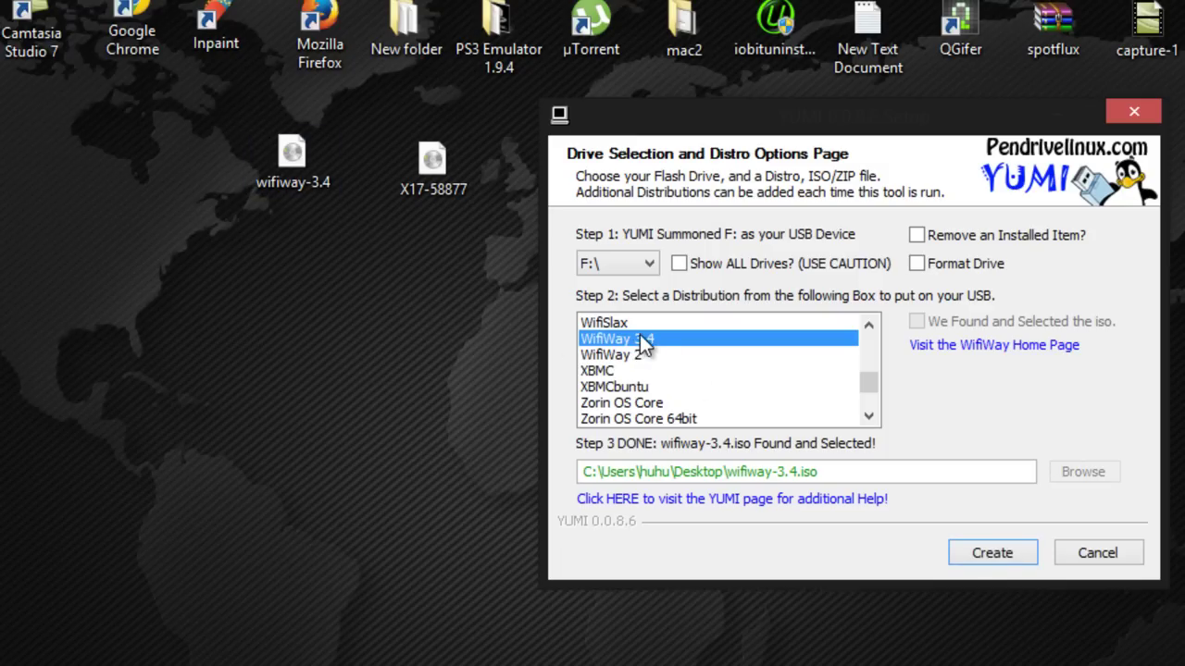
- Install WifiWay 3.4 on drive F: and agree to add more ISOs/distros
left_click(989, 549)
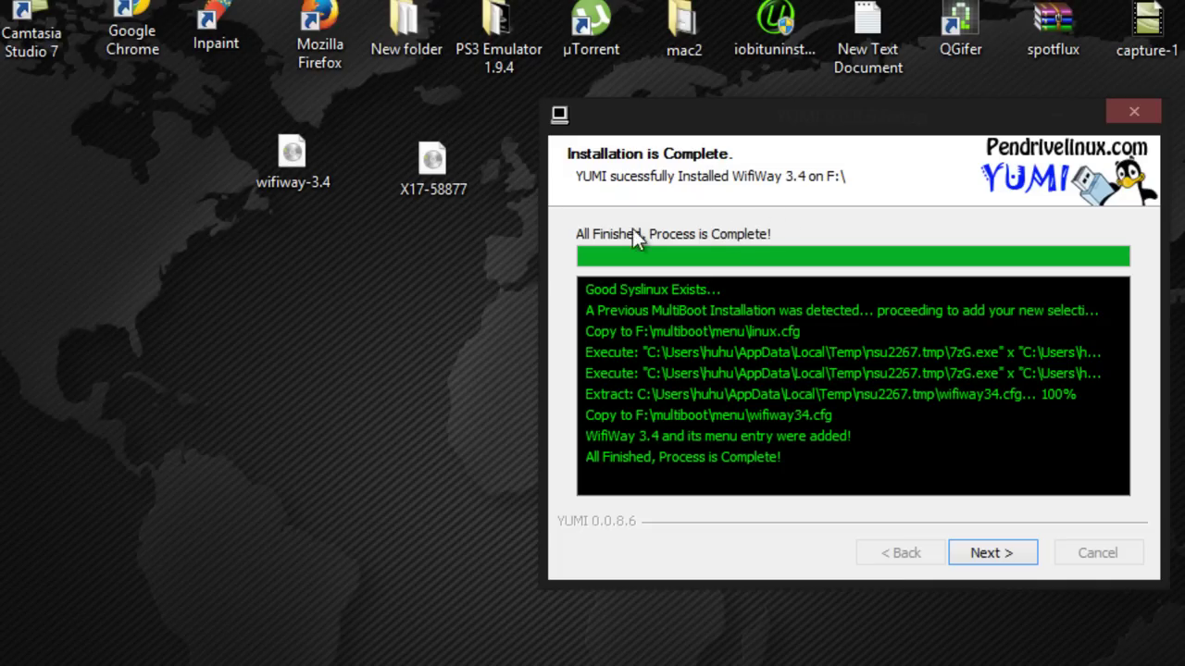
left_click(996, 553)
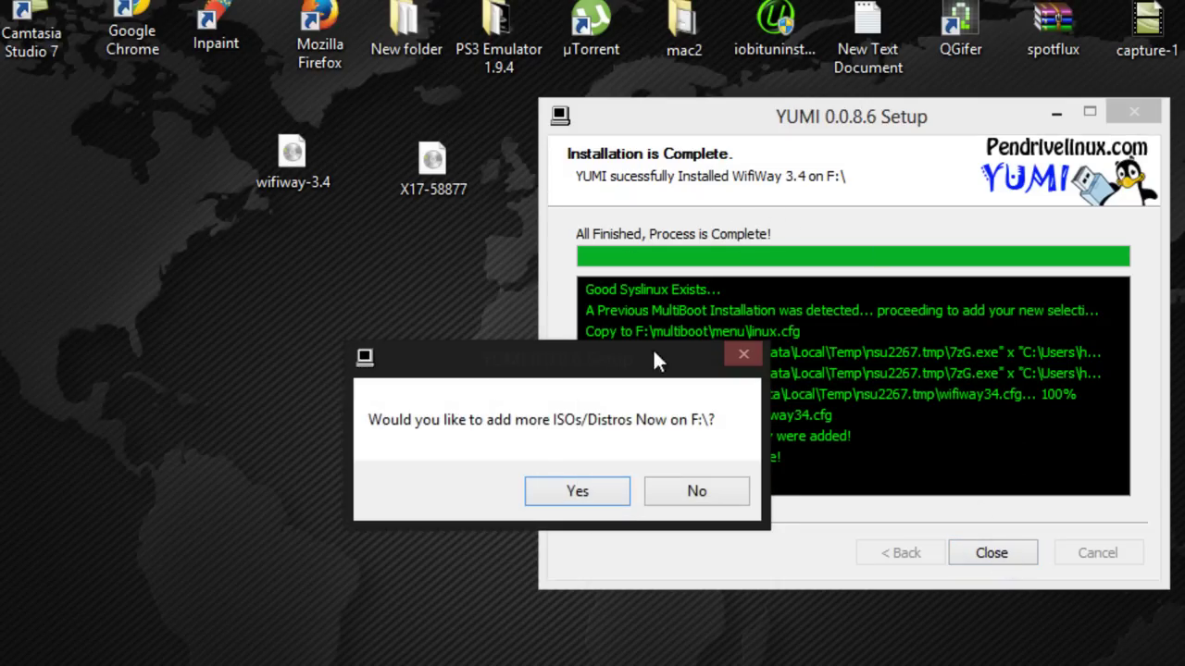
left_click_drag(603, 363, 803, 206)
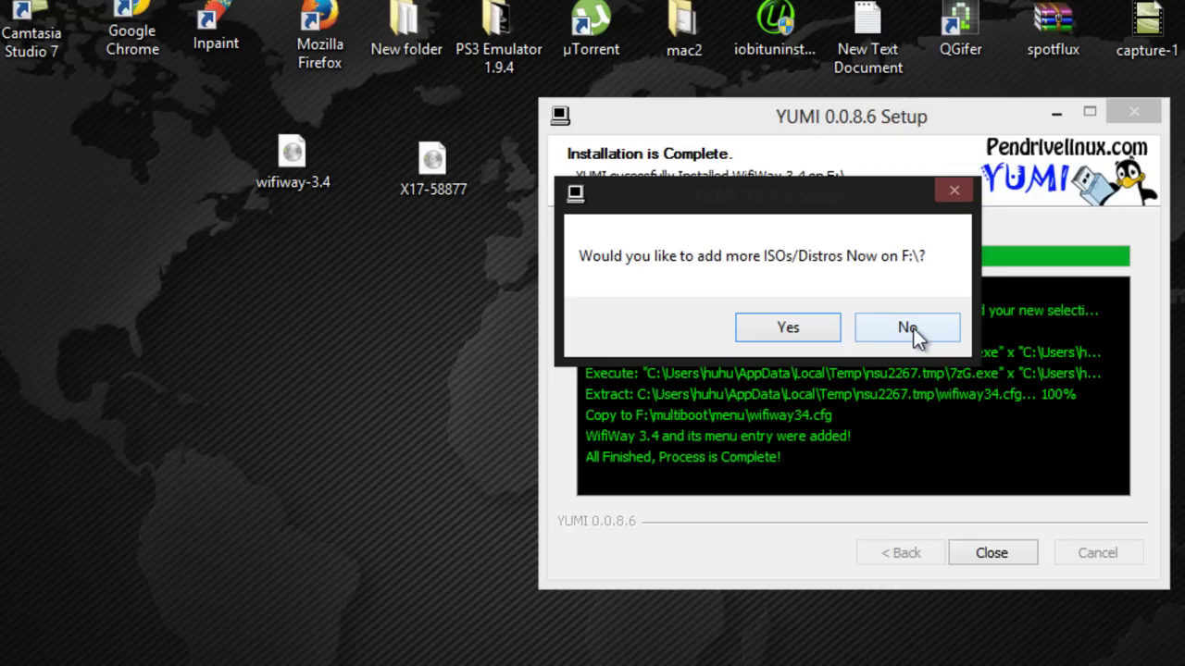
left_click(789, 329)
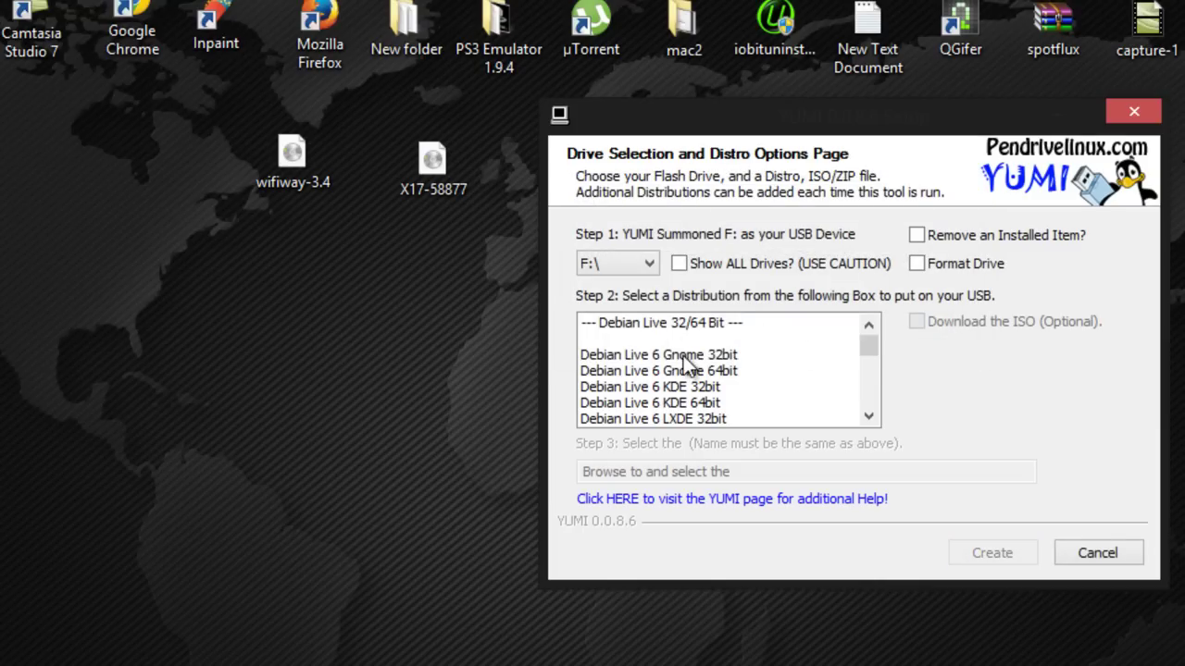
- Look through the Fedora and Linux Mint entries in the distribution list, and dismiss the setup window
left_click(788, 370)
scroll(773, 344, "down", 12)
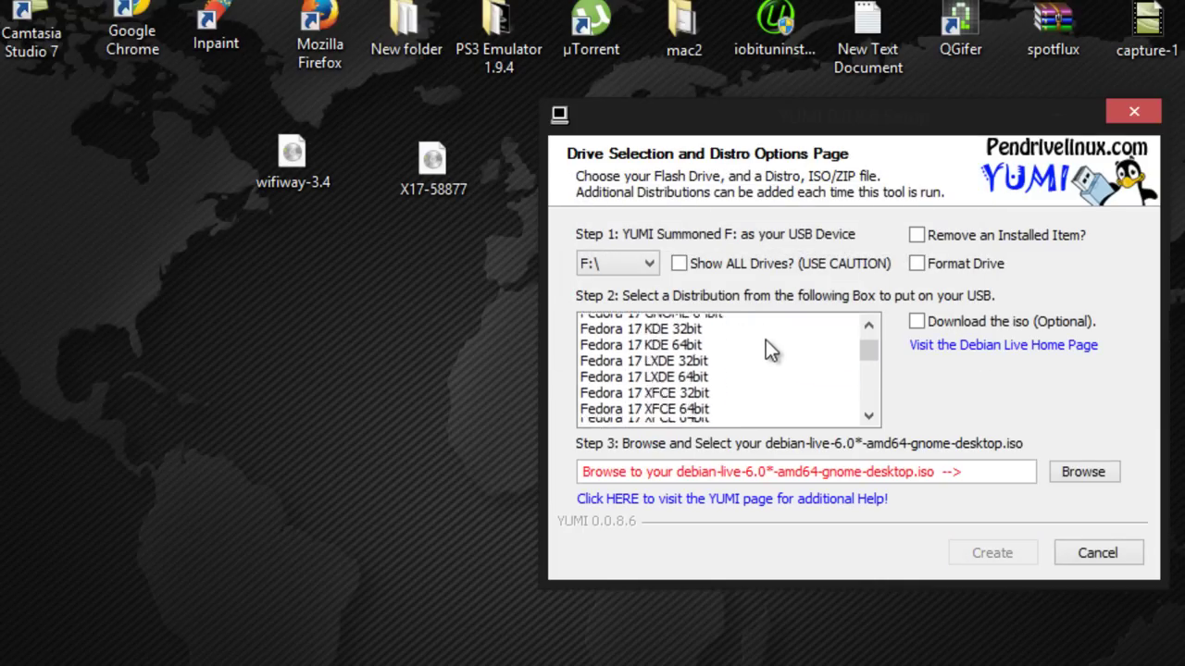
scroll(751, 340, "down", 4)
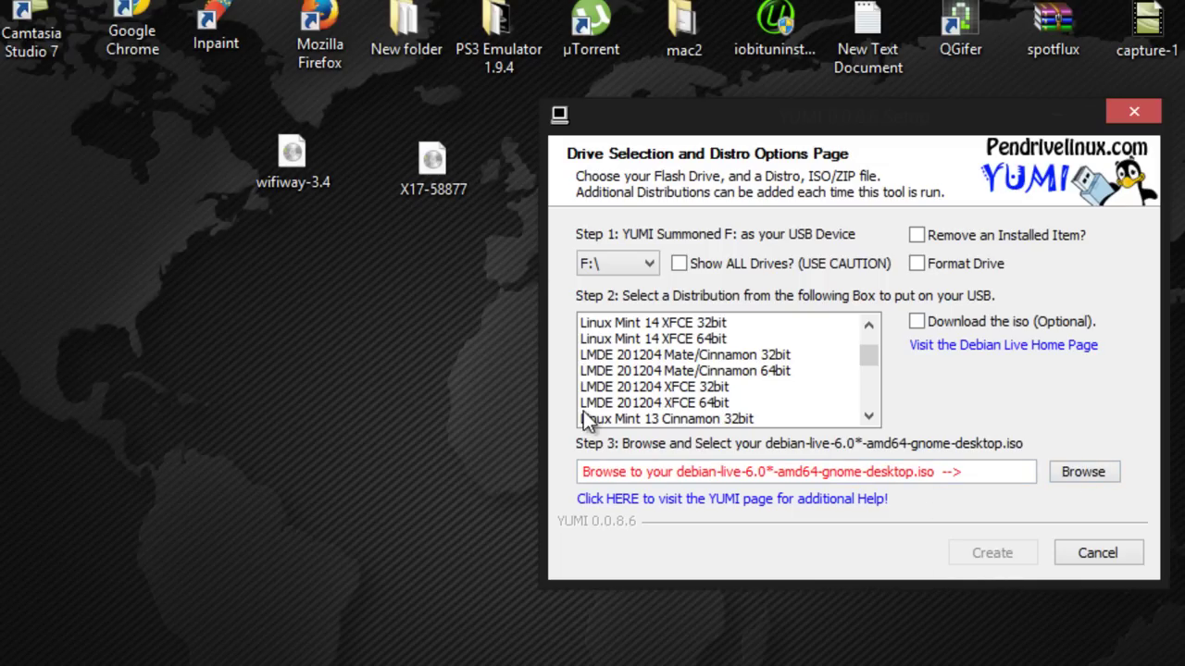
left_click(1056, 113)
left_click_drag(497, 124, 23, 289)
left_click(278, 241)
left_click(243, 286)
mouse_move(518, 93)
left_mouse_down()
mouse_move(387, 202)
mouse_move(246, 268)
mouse_move(196, 268)
mouse_move(194, 314)
left_mouse_up()
left_click(246, 268)
left_click(194, 314)
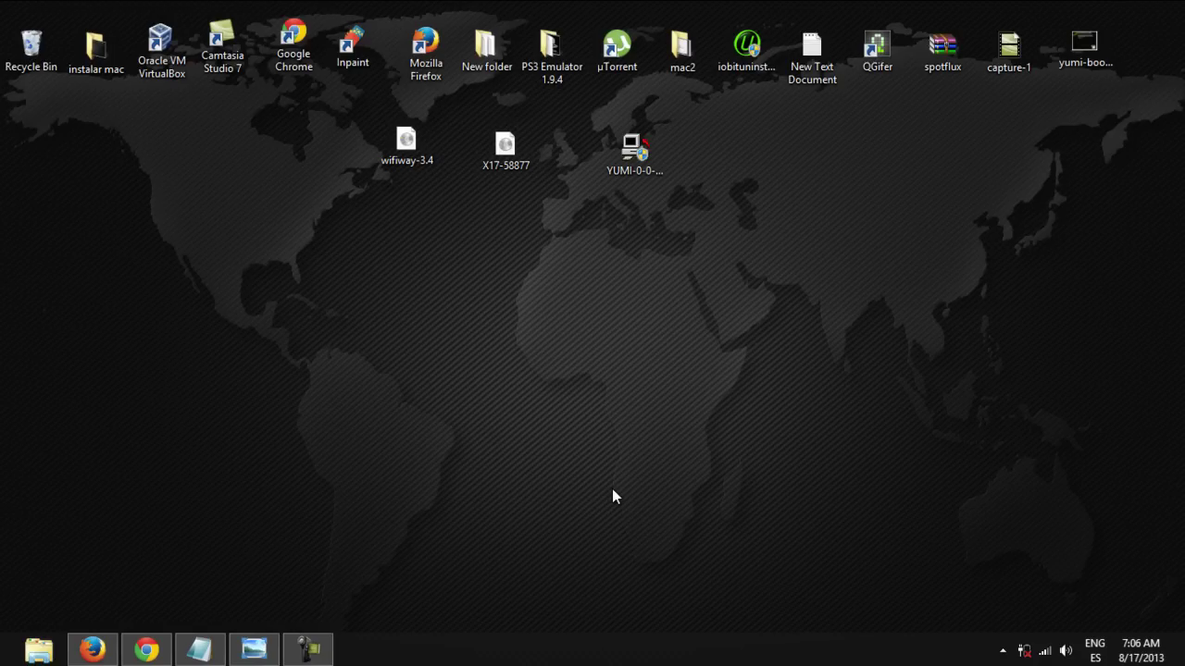
- View the picture of the YUMI MultiBoot USB boot menu, and return to the desktop
left_click(256, 648)
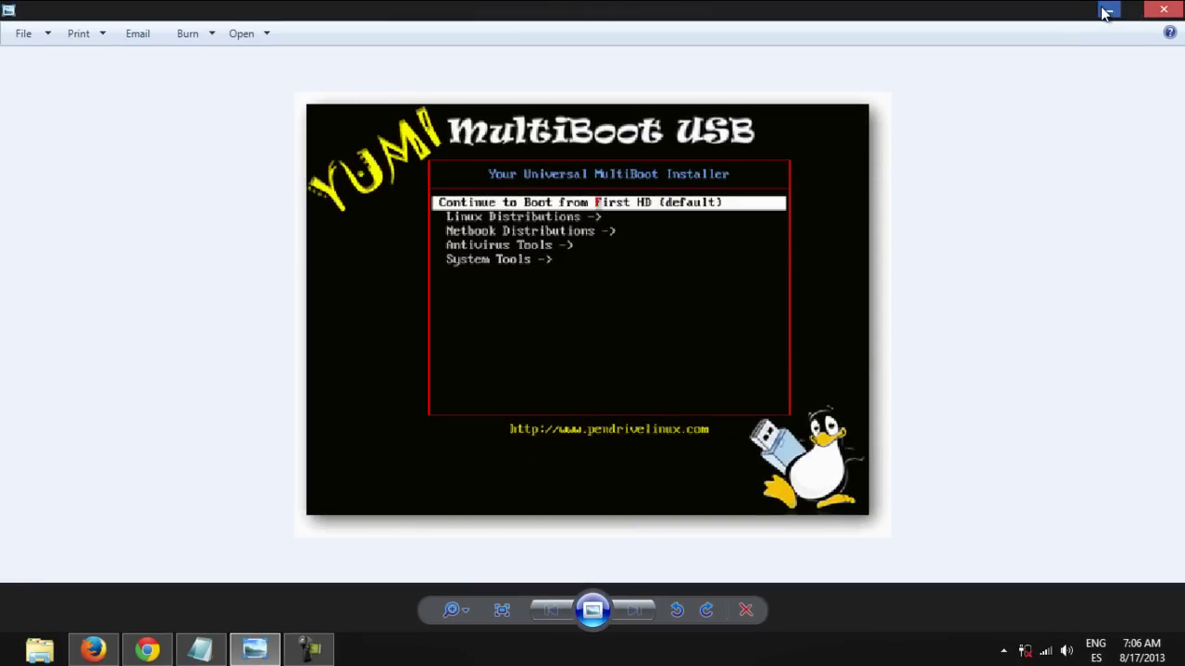
left_click(1106, 11)
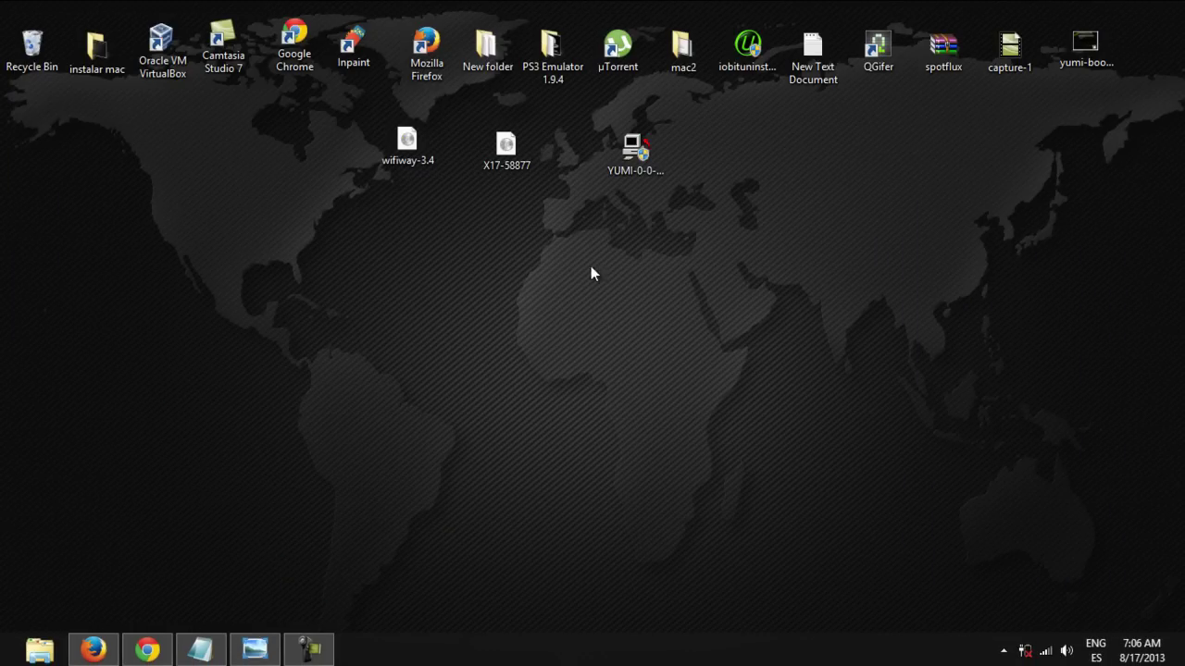